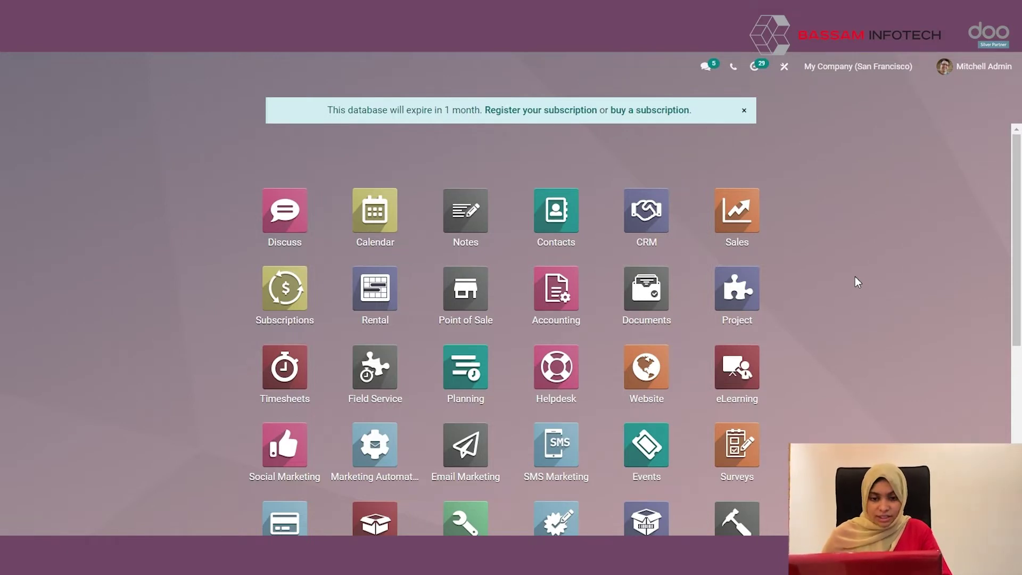
Find the Time Off app with a 'time' search, open its 2022 dashboard and the Configuration menu
text(time)
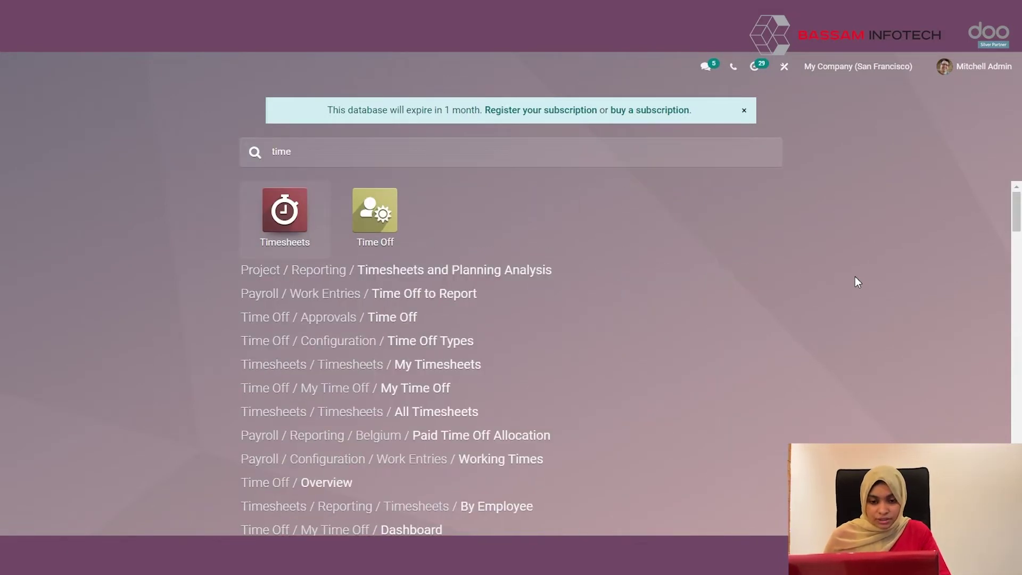
click(387, 236)
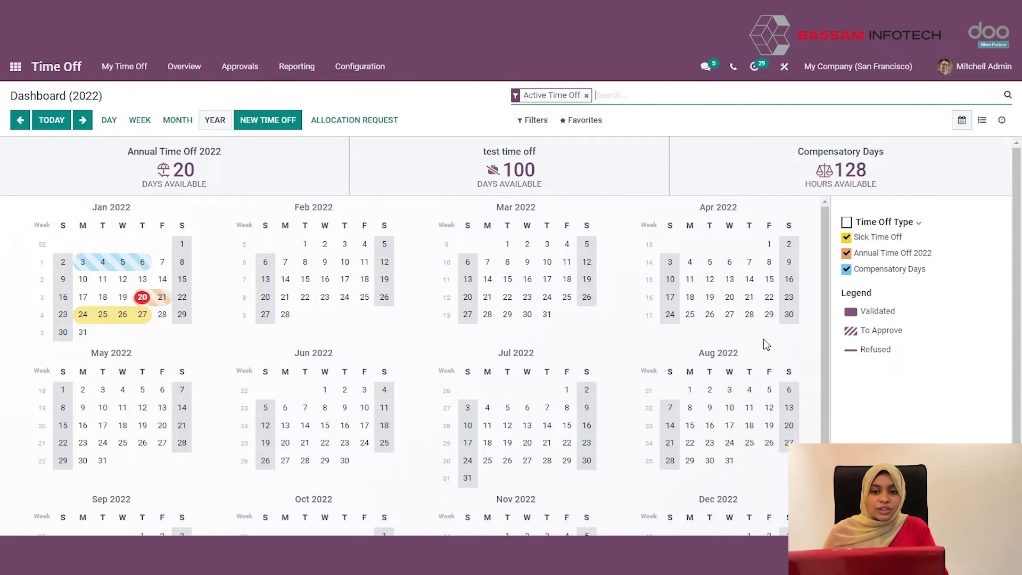
click(357, 66)
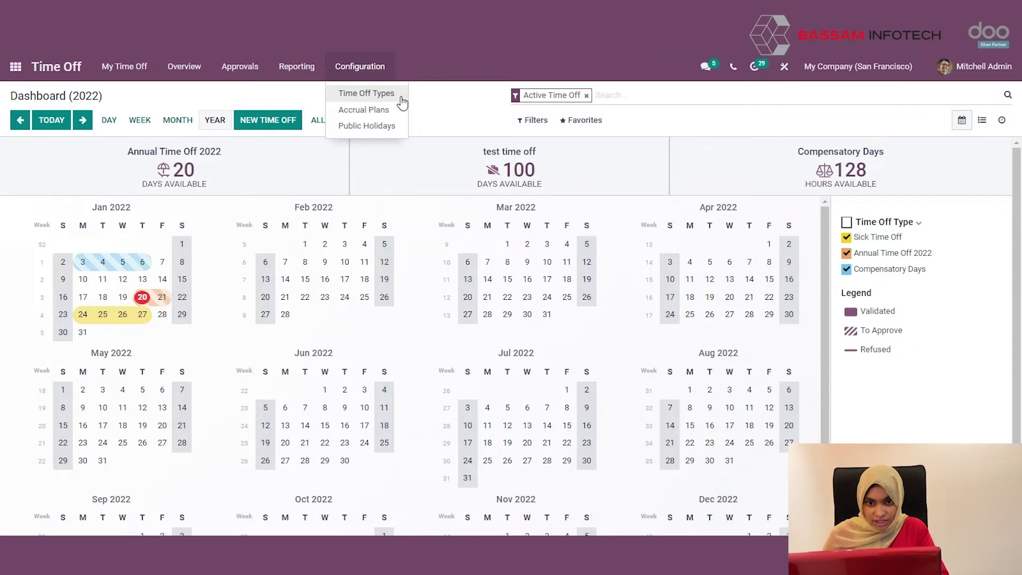
Review the Sick Time Off type (Time Off Officer approval, no allocation limit), then open the Approvals menu
click(401, 98)
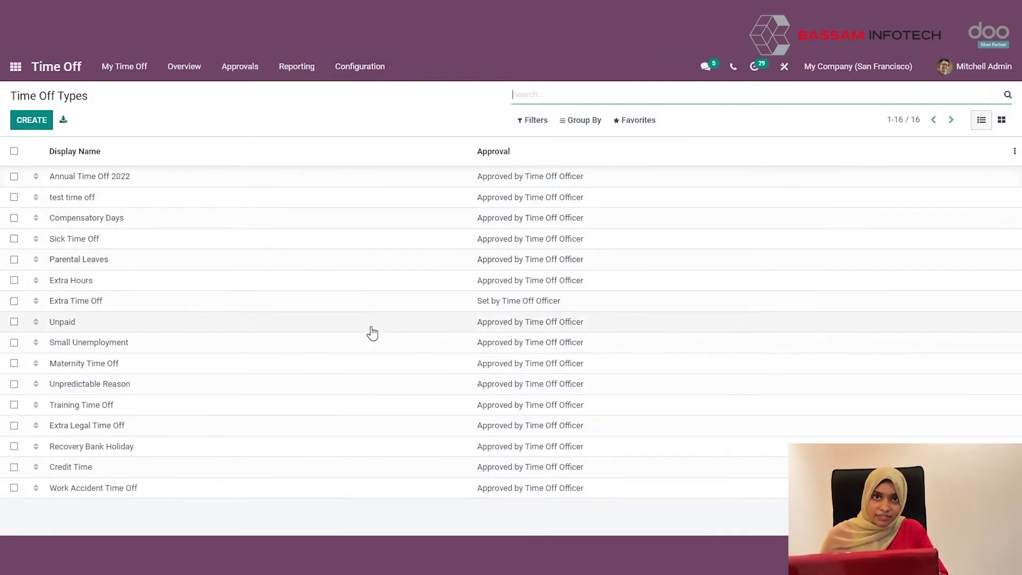
click(342, 240)
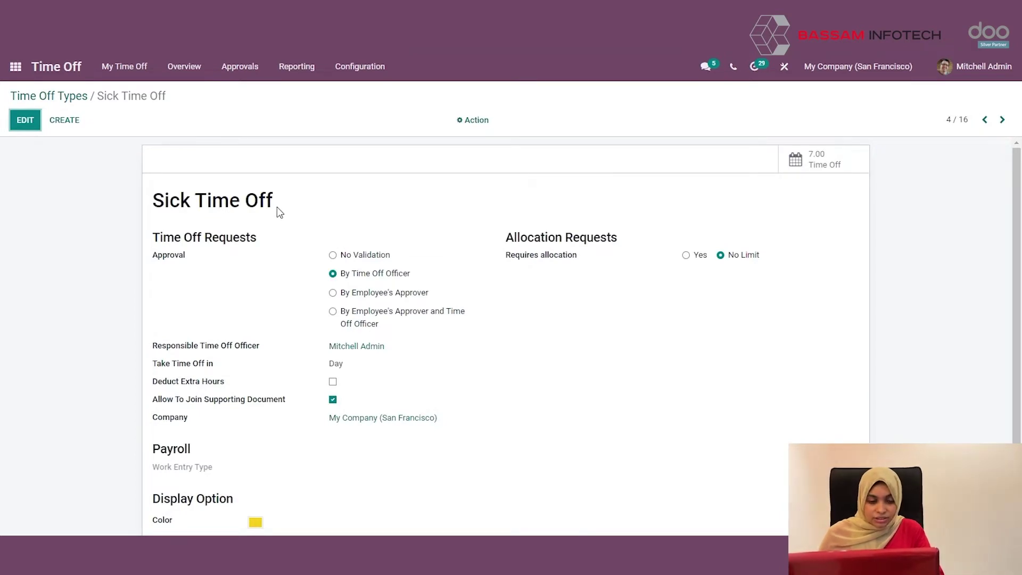
scroll(280, 234, down, 2)
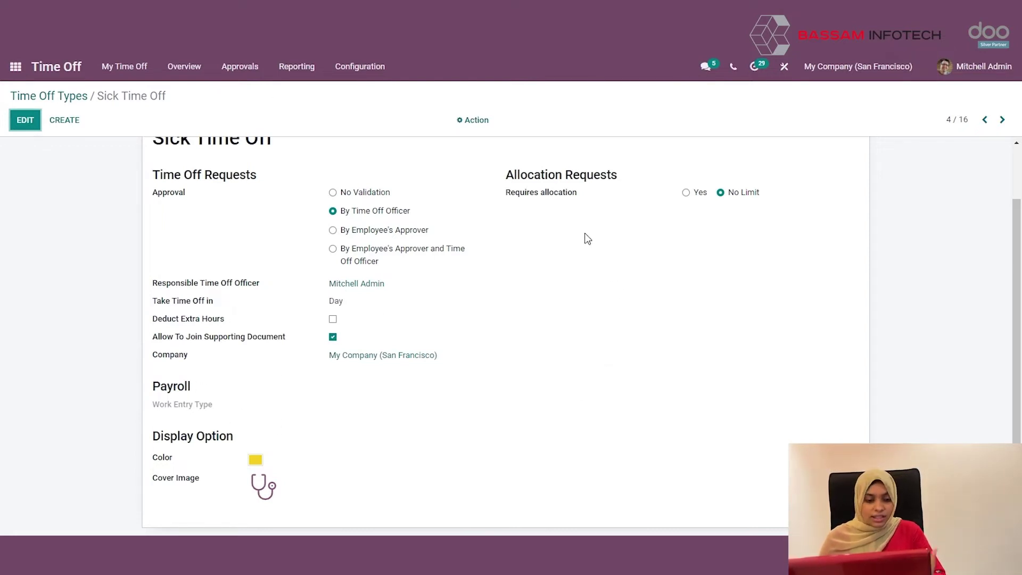
scroll(586, 238, up, 2)
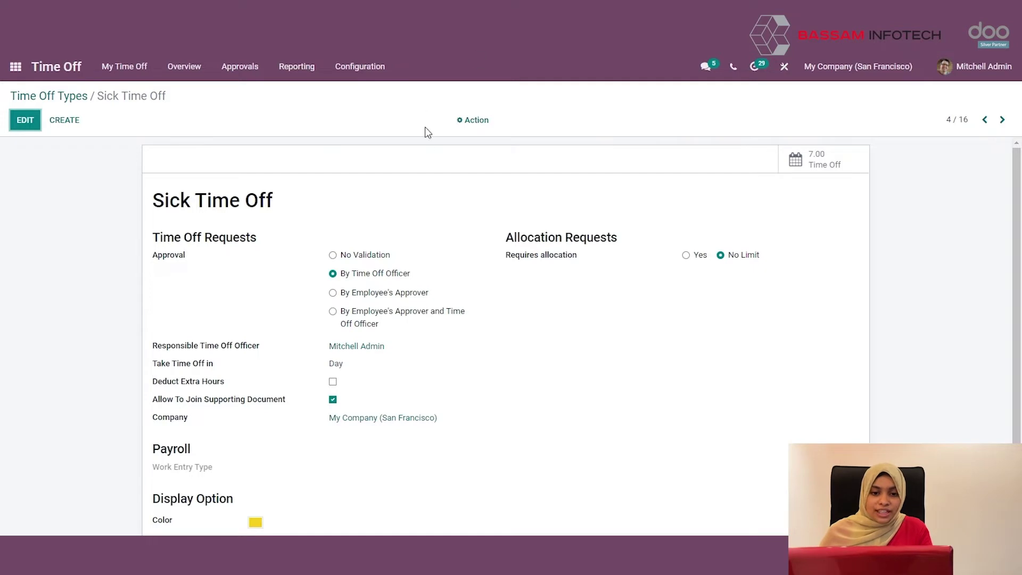
click(260, 70)
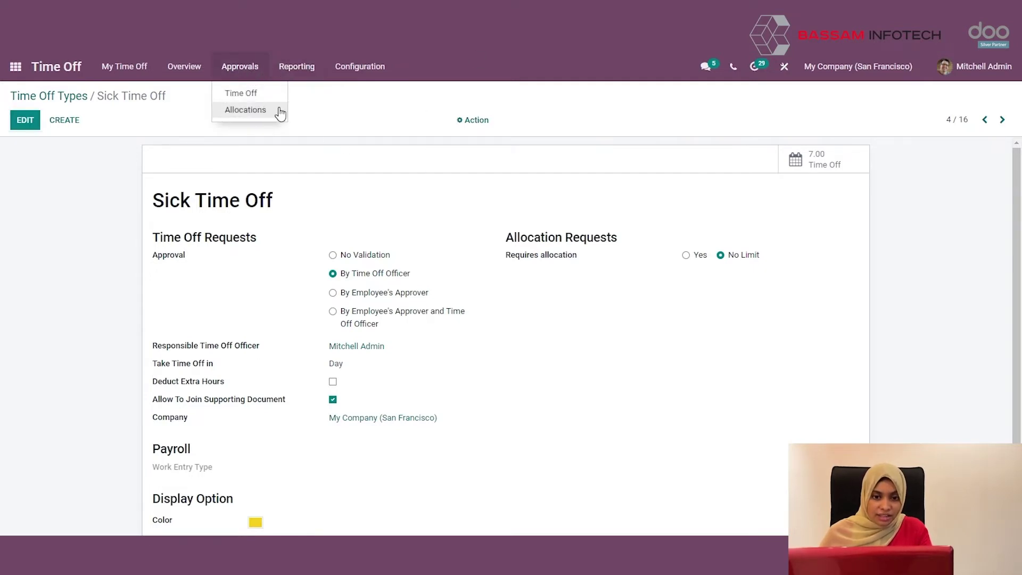
From Approvals > Allocations, create a new allocation form
click(278, 112)
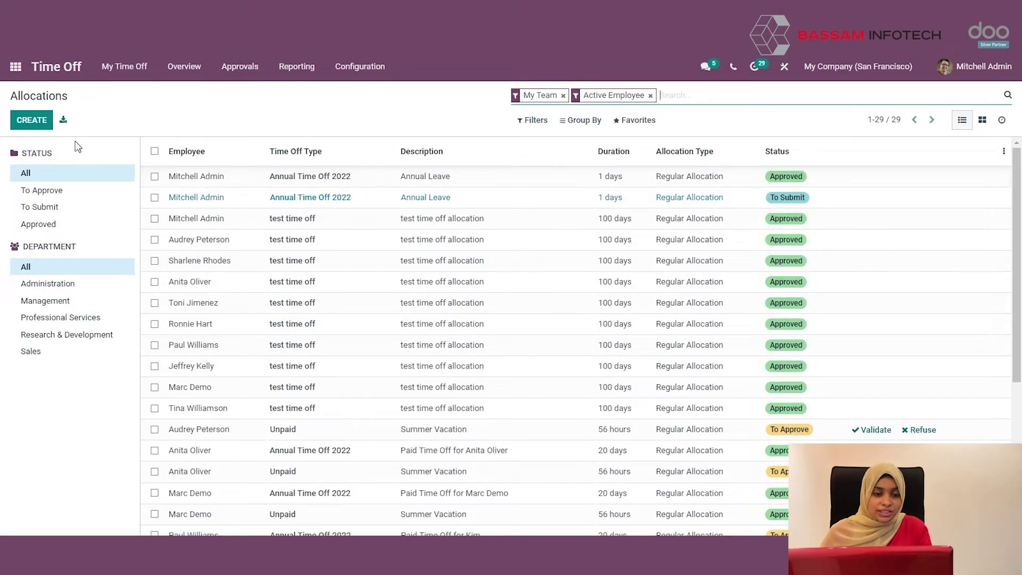
click(46, 131)
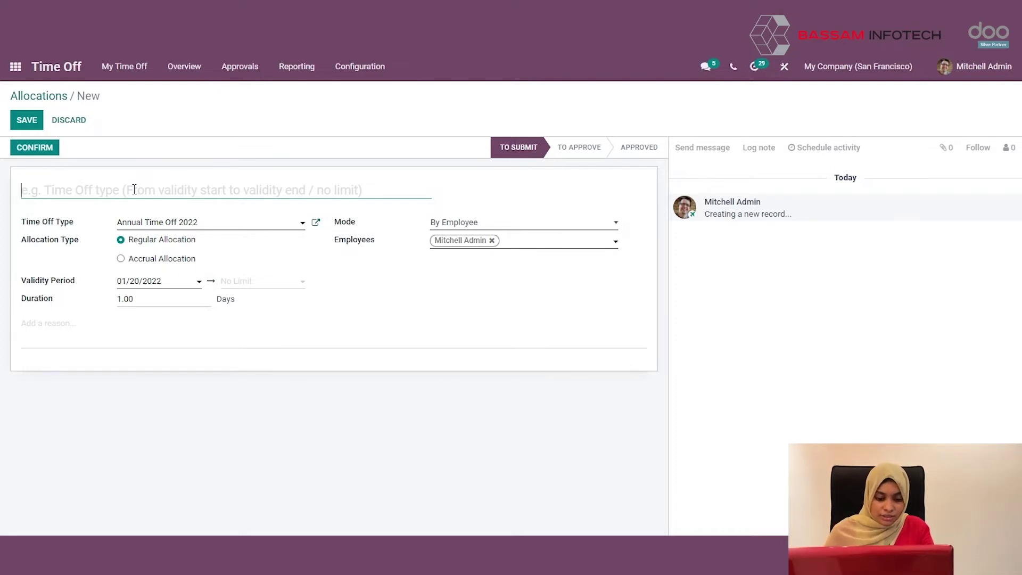
Save a 1.00-day Annual Time Off 2022 allocation 'Annual Leave' with mode By Employee
text(Ann)
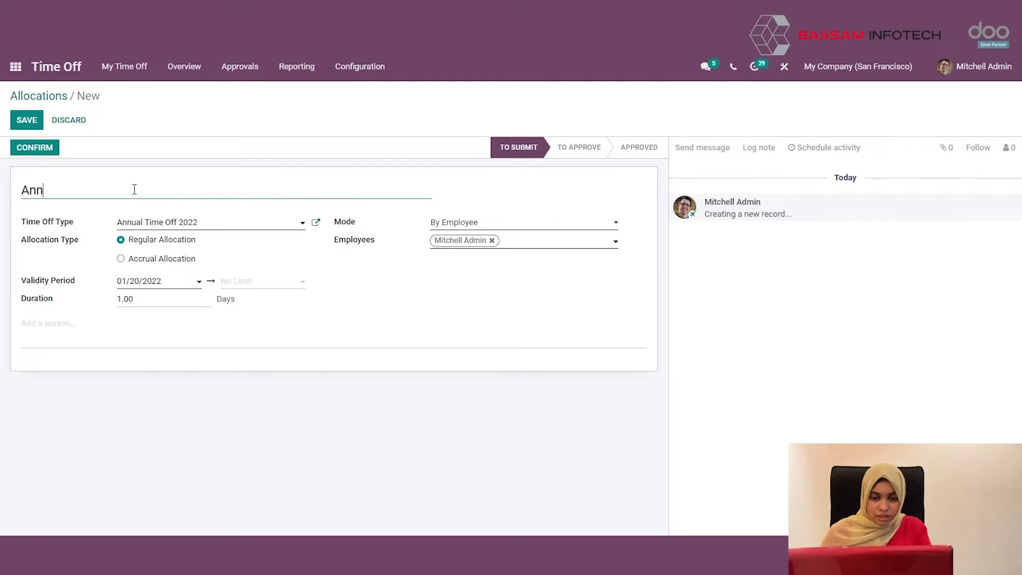
text(ual Leave)
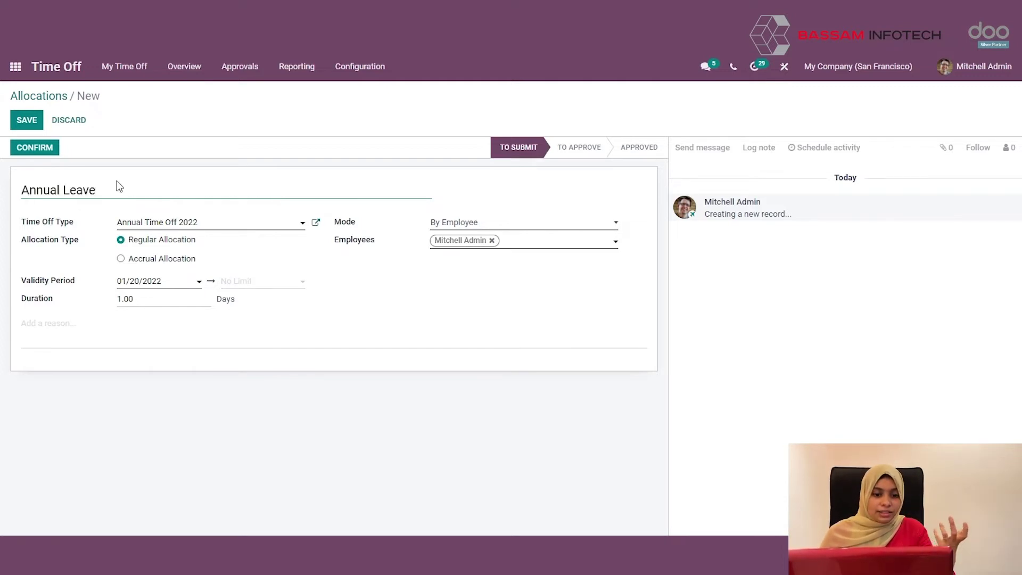
click(197, 222)
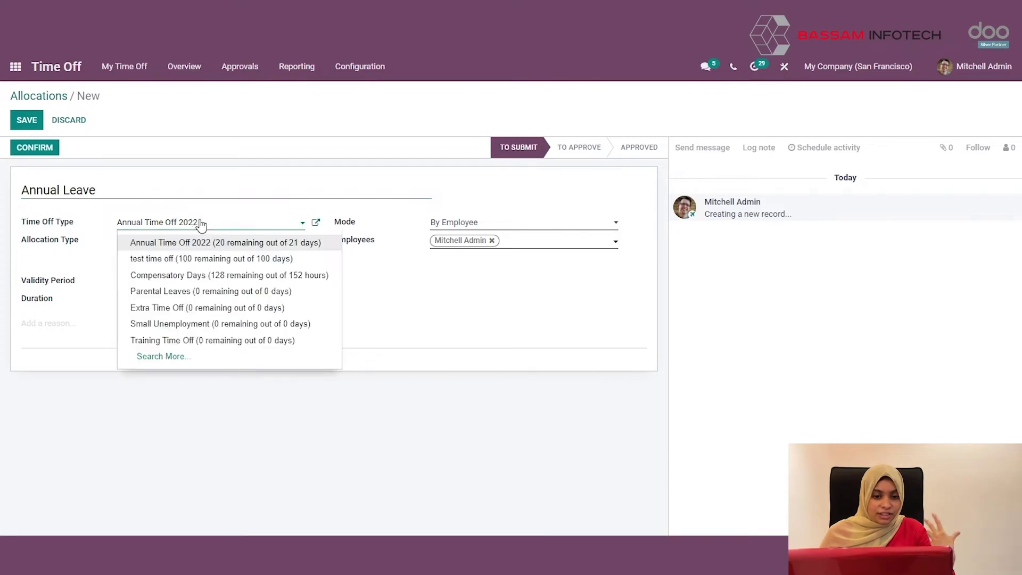
click(247, 246)
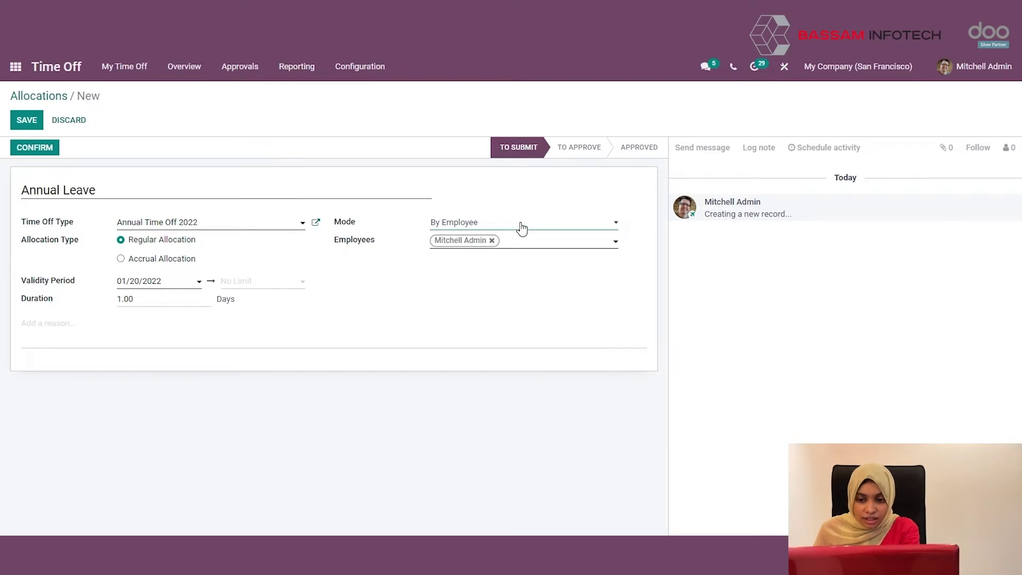
click(524, 252)
key(Down)
key(Down)
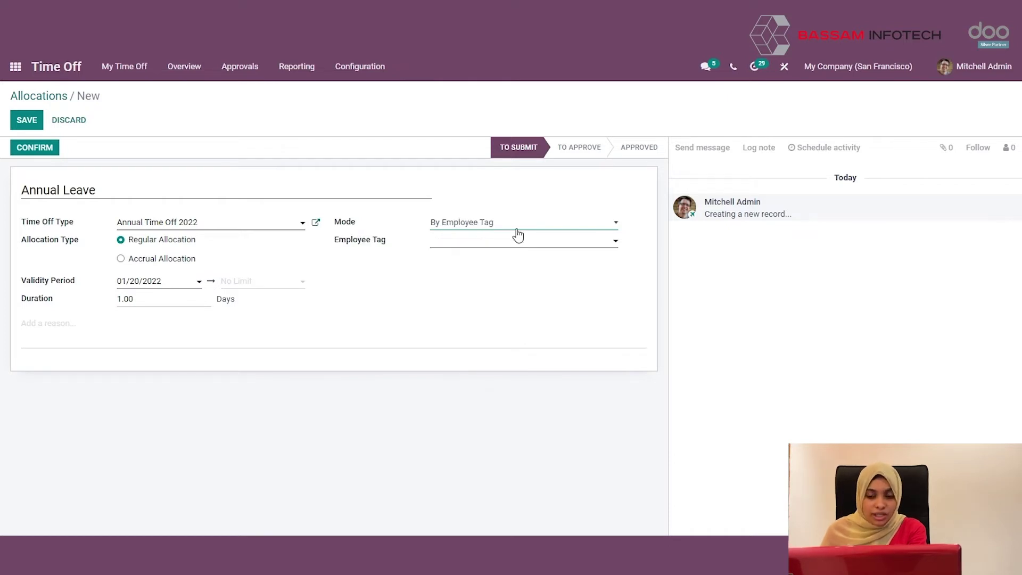
click(485, 234)
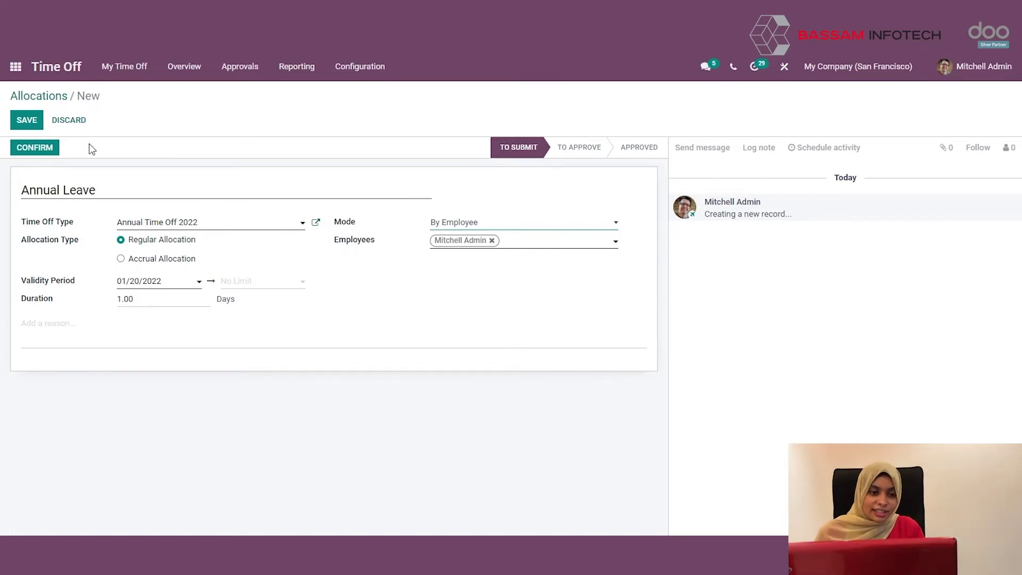
click(33, 117)
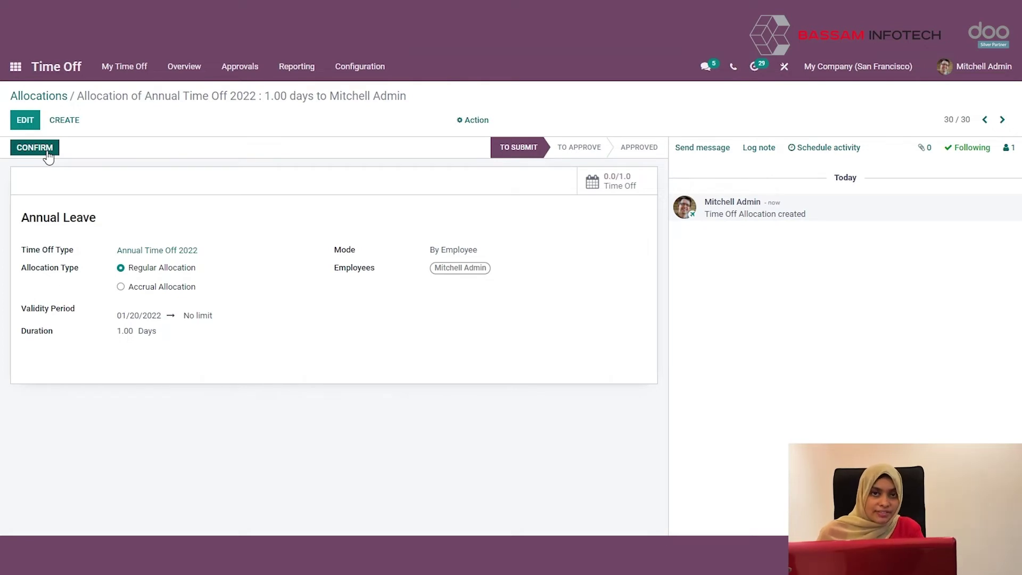
Submit, approve and validate the 'Annual Leave' allocation until it shows Approved
click(47, 149)
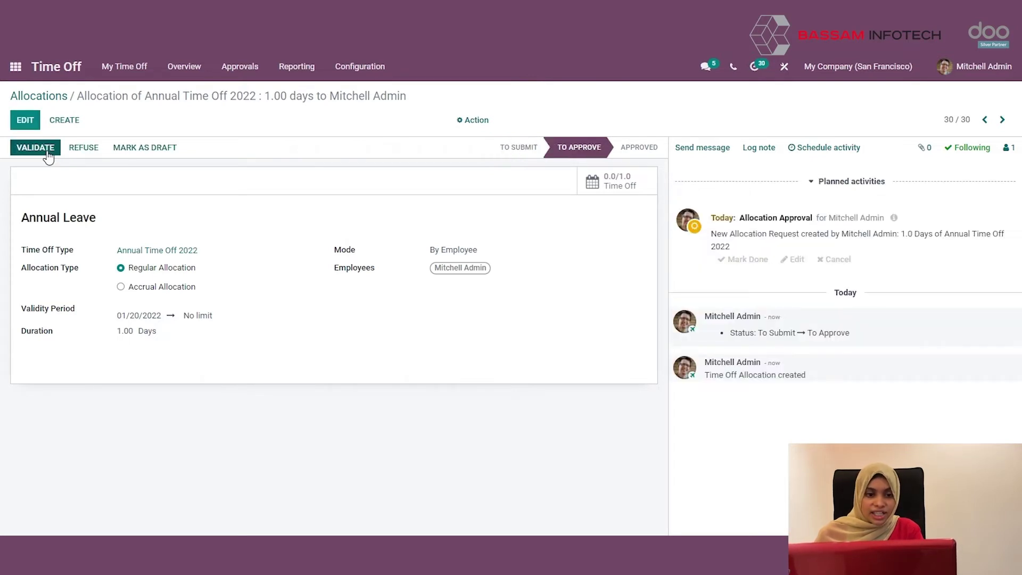
click(48, 154)
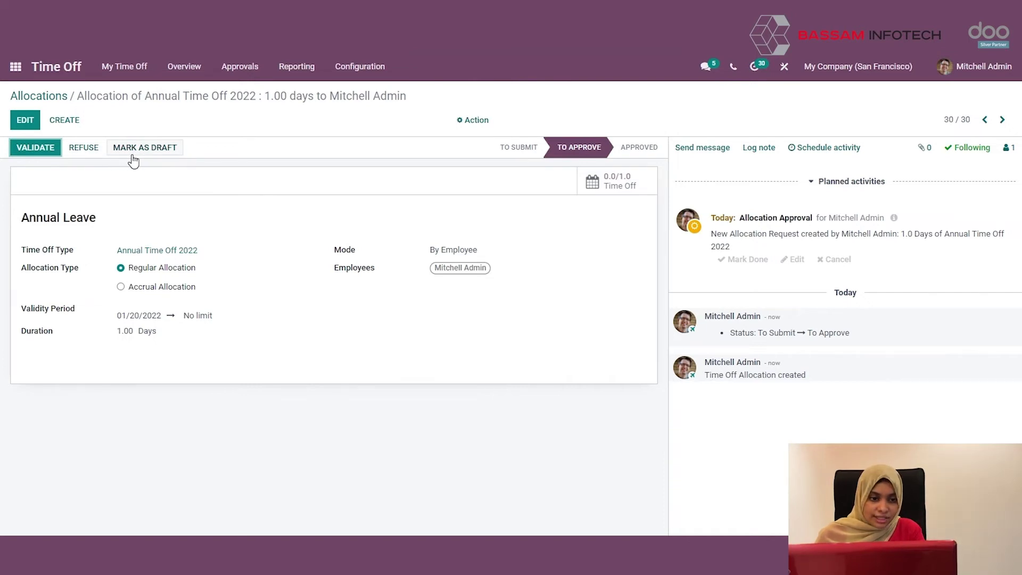
click(50, 152)
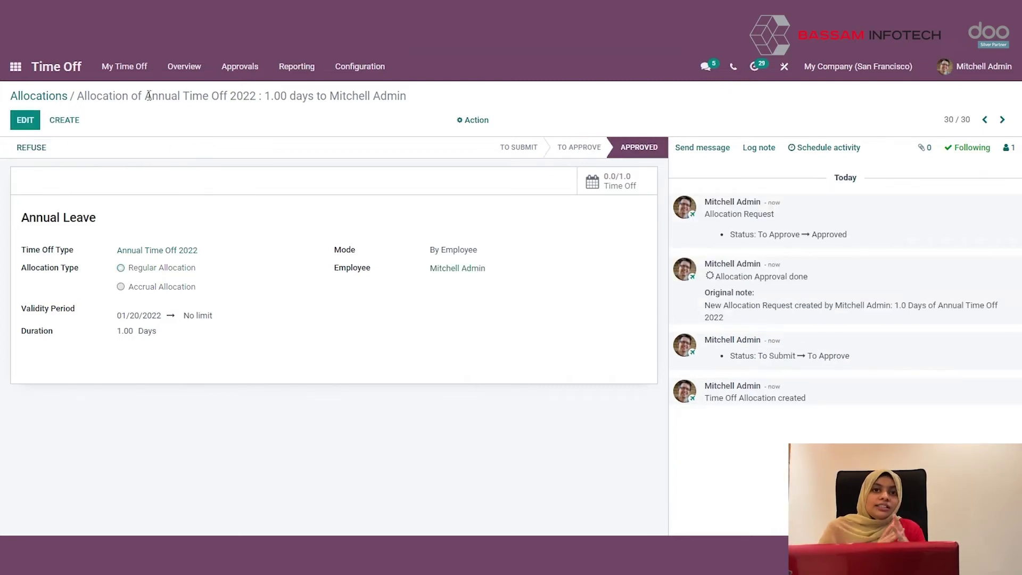
click(138, 69)
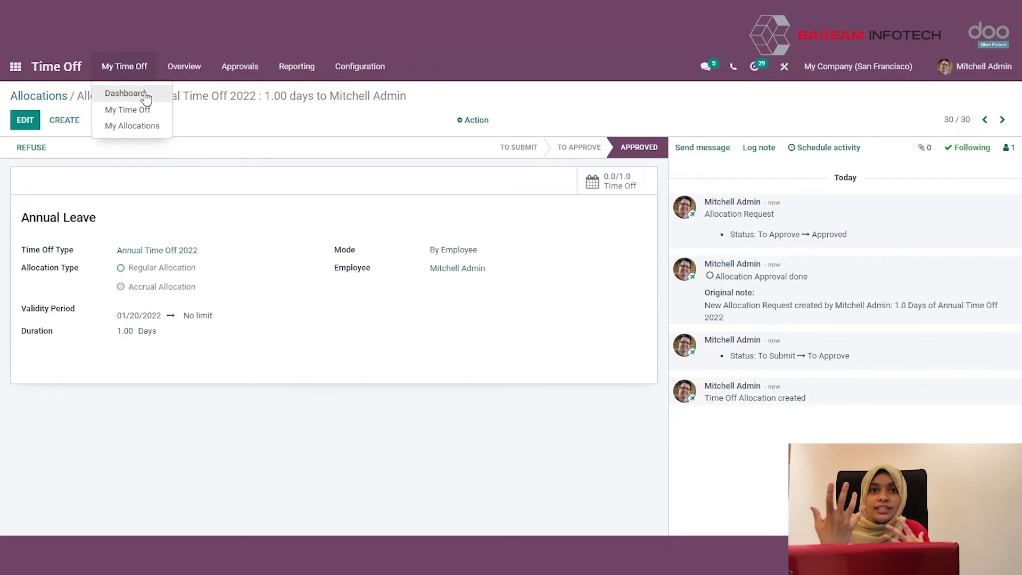
Open the My Time Off dashboard and start a New Time Off request
click(147, 96)
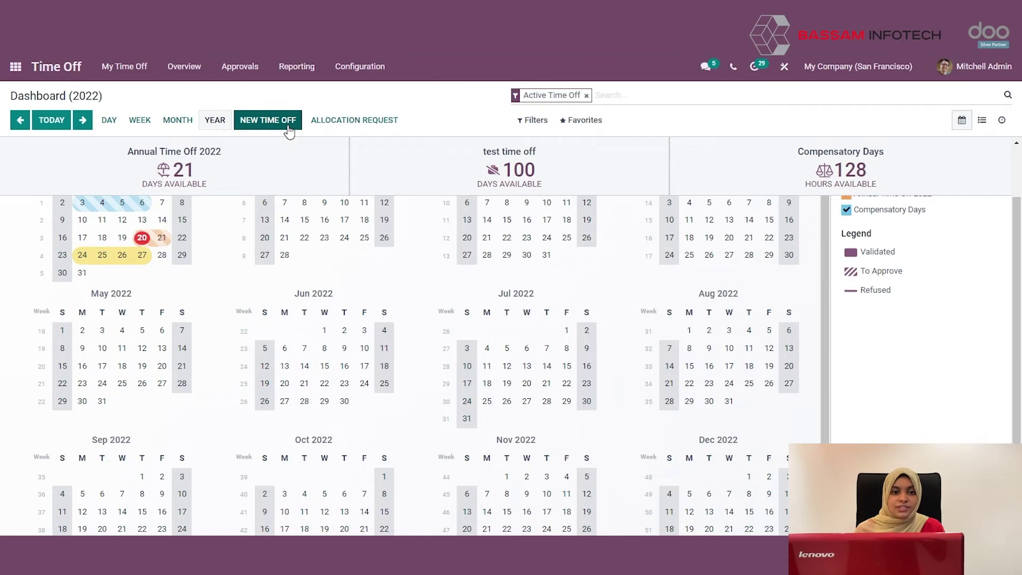
click(268, 120)
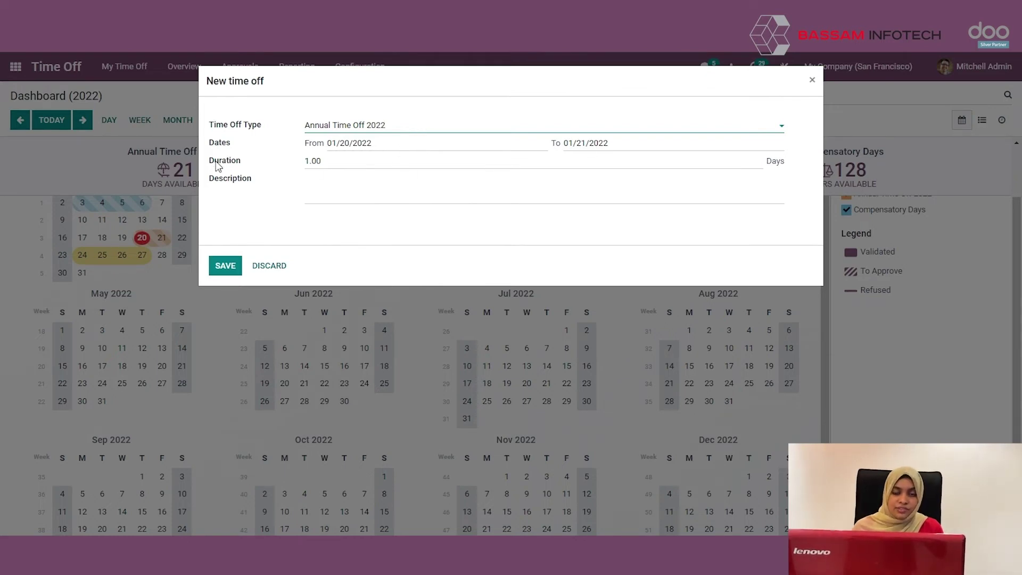
Save an 'Annual Leave' request for 02/01–02/02/2022 after the 01/20 dates raise an overlap error
click(333, 189)
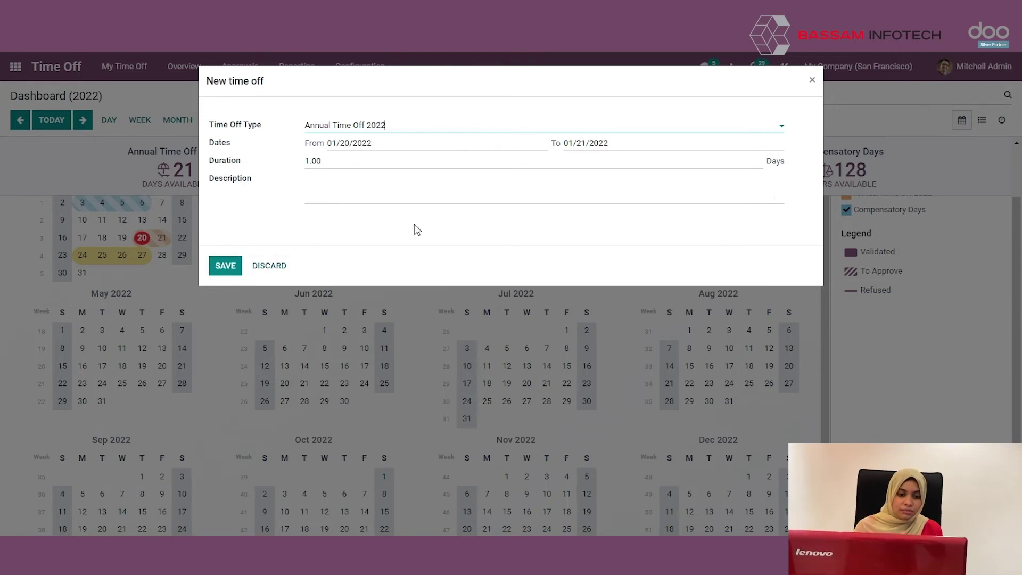
click(387, 199)
text(An)
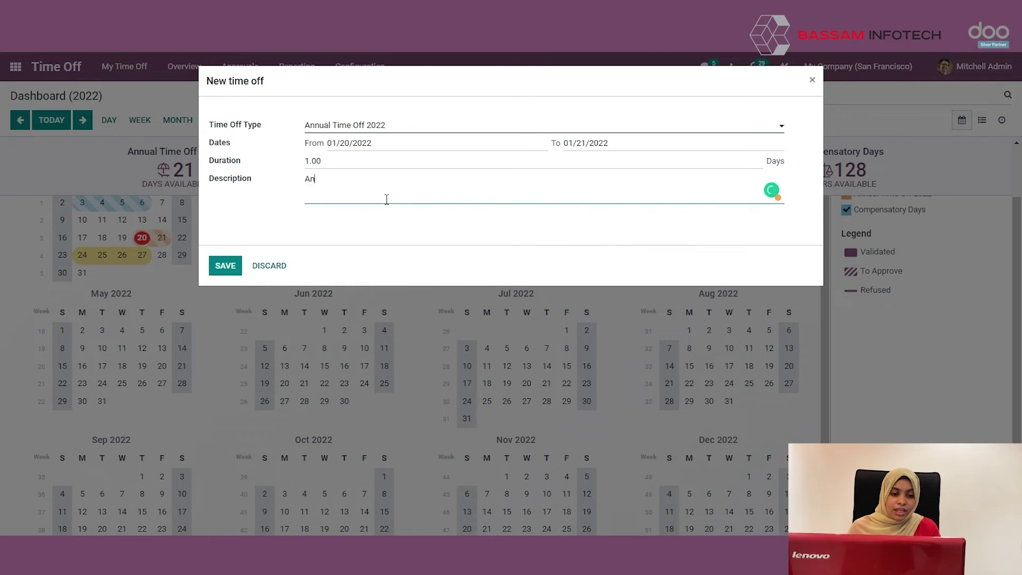
text(nual Leave)
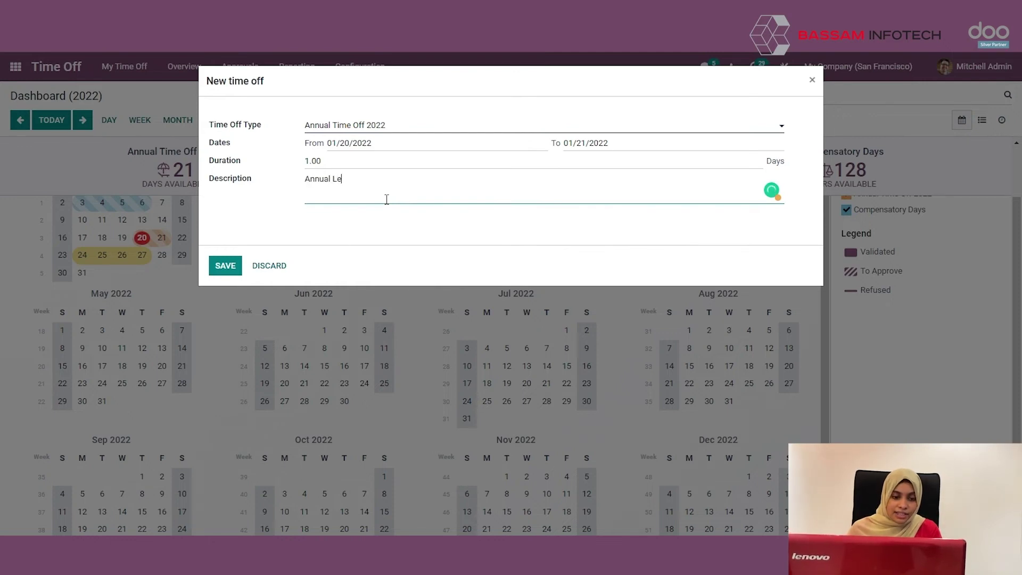
click(226, 266)
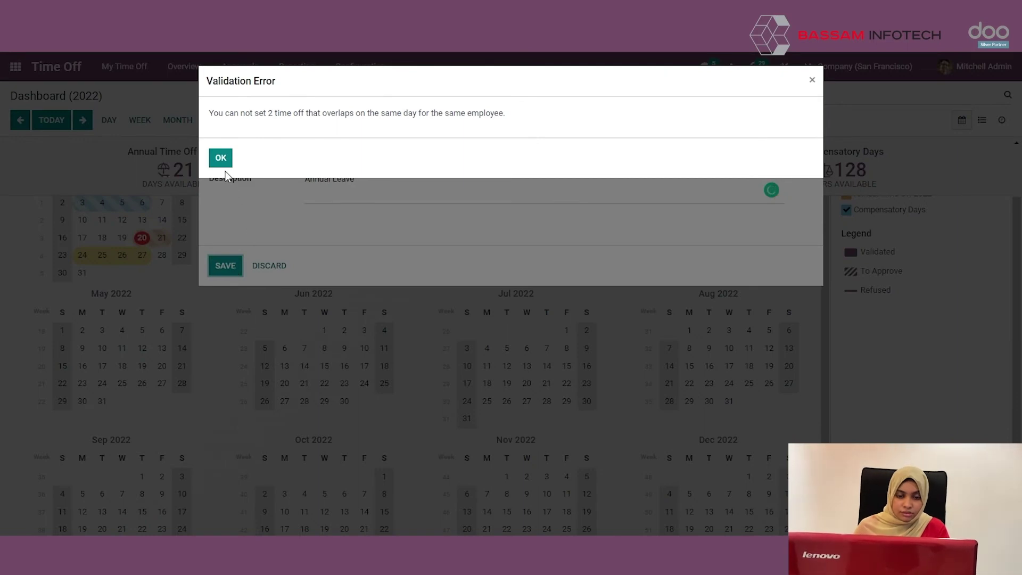
click(222, 162)
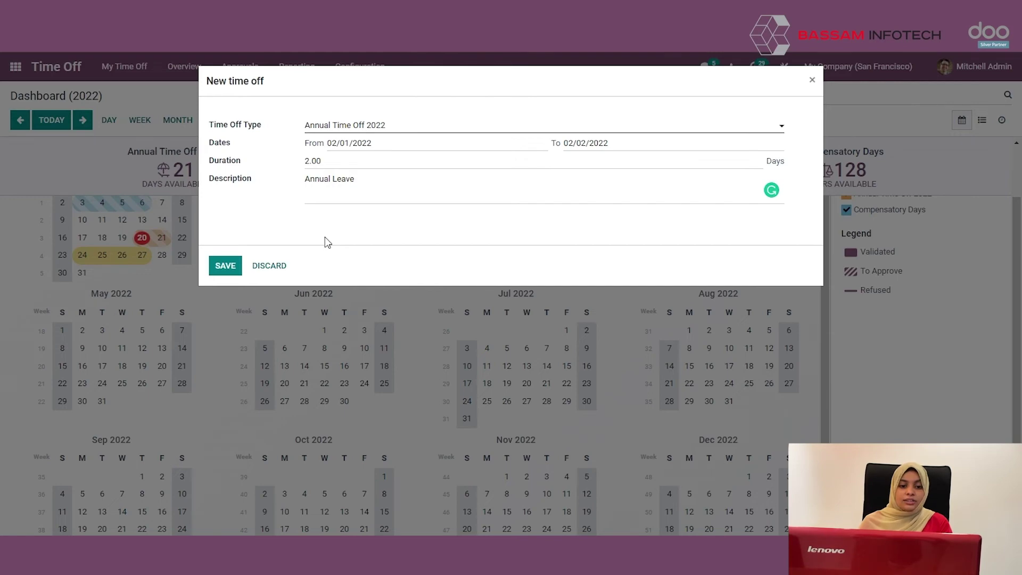
click(225, 266)
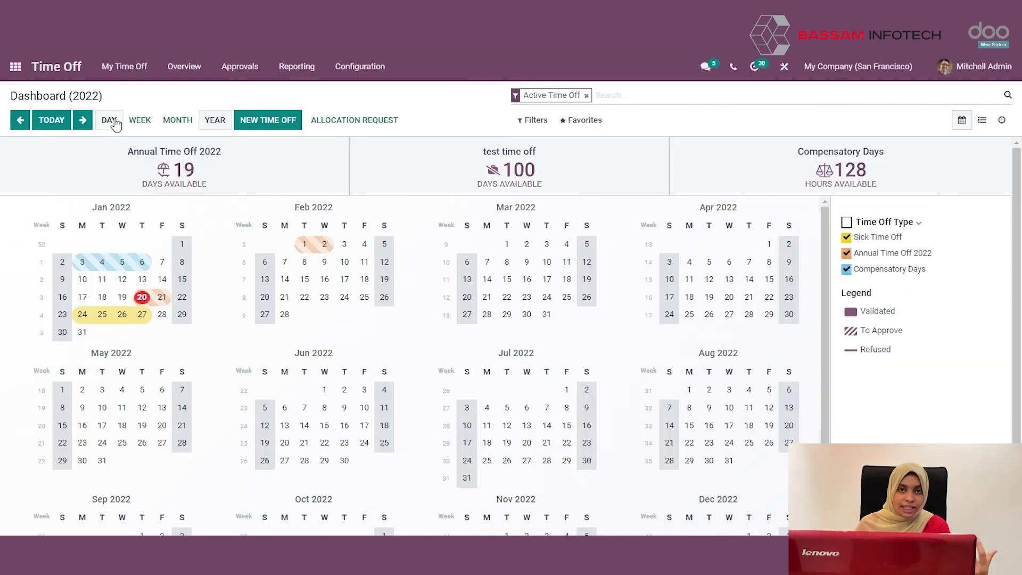
click(116, 123)
click(140, 125)
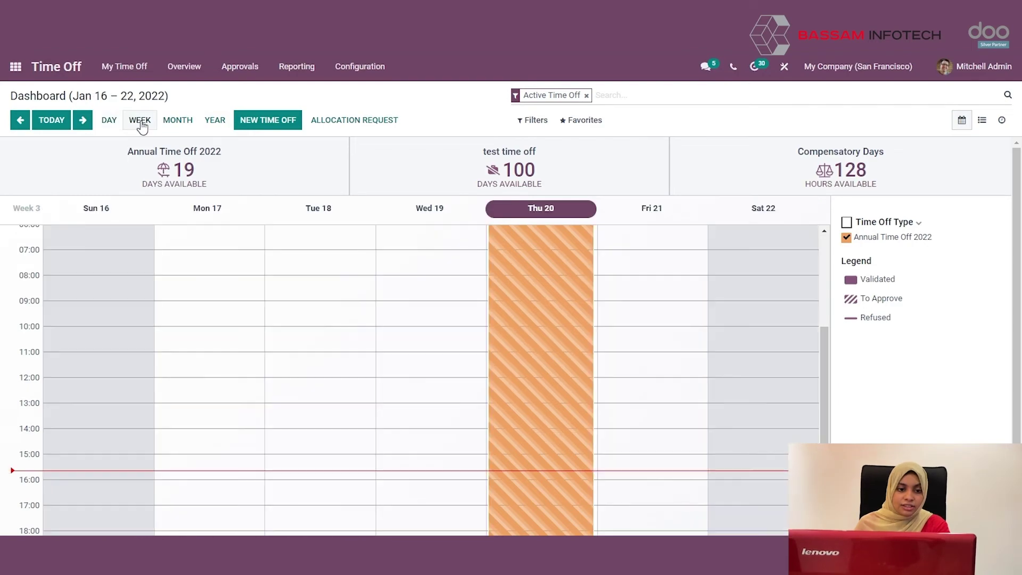
click(181, 124)
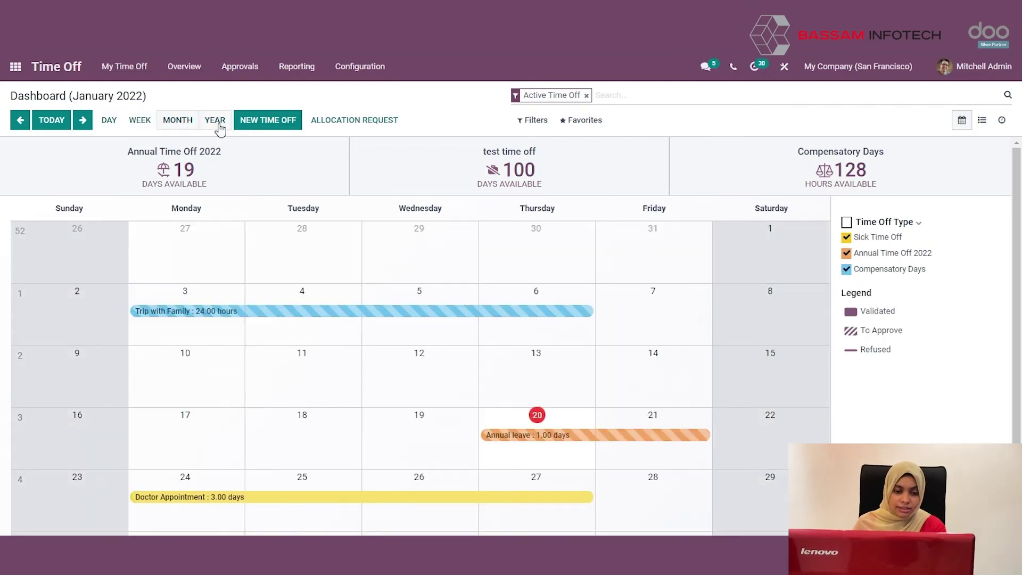
click(215, 122)
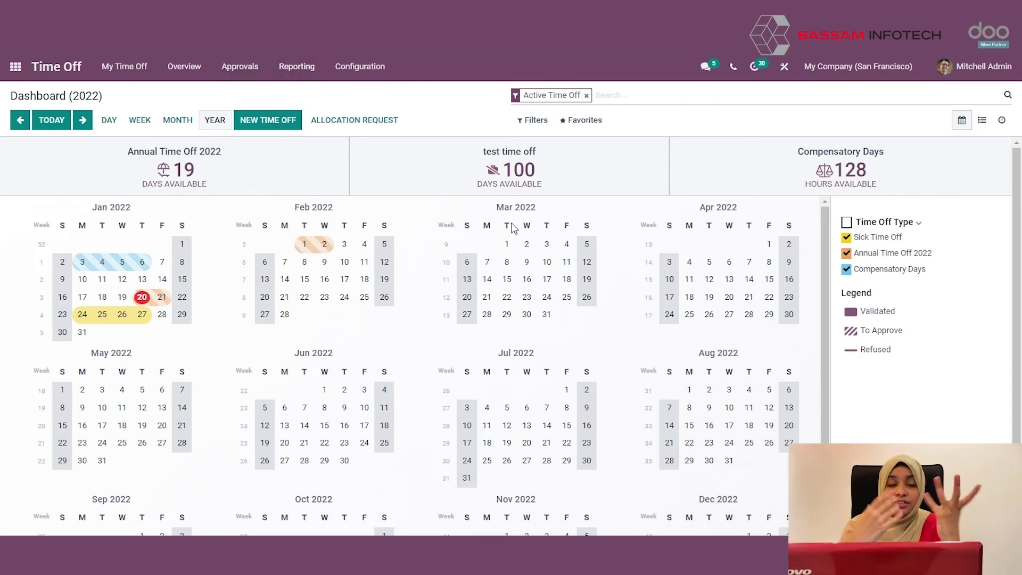
click(262, 78)
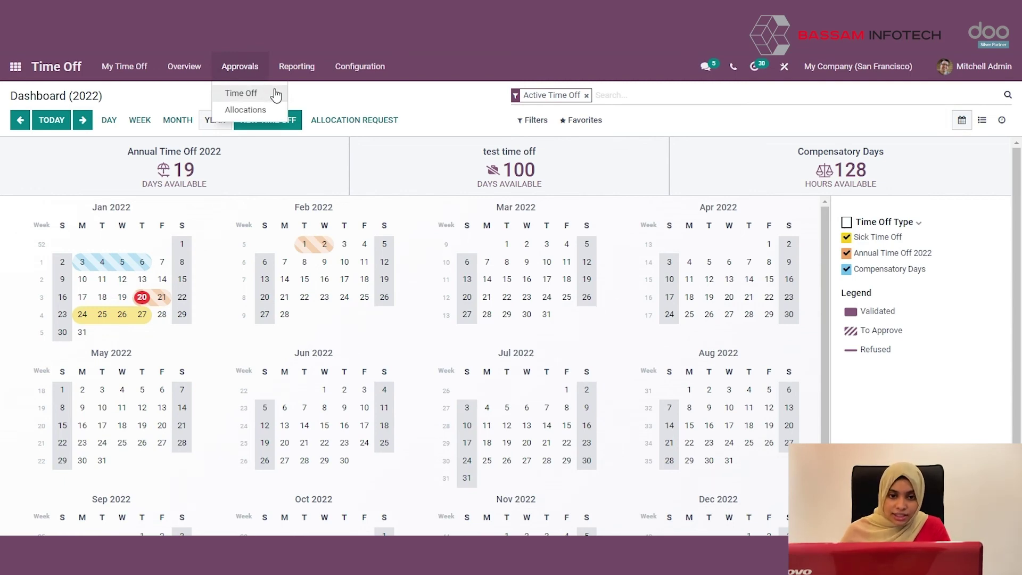
Open the 2-day Annual Leave request from Approvals > Time Off and approve it
click(274, 92)
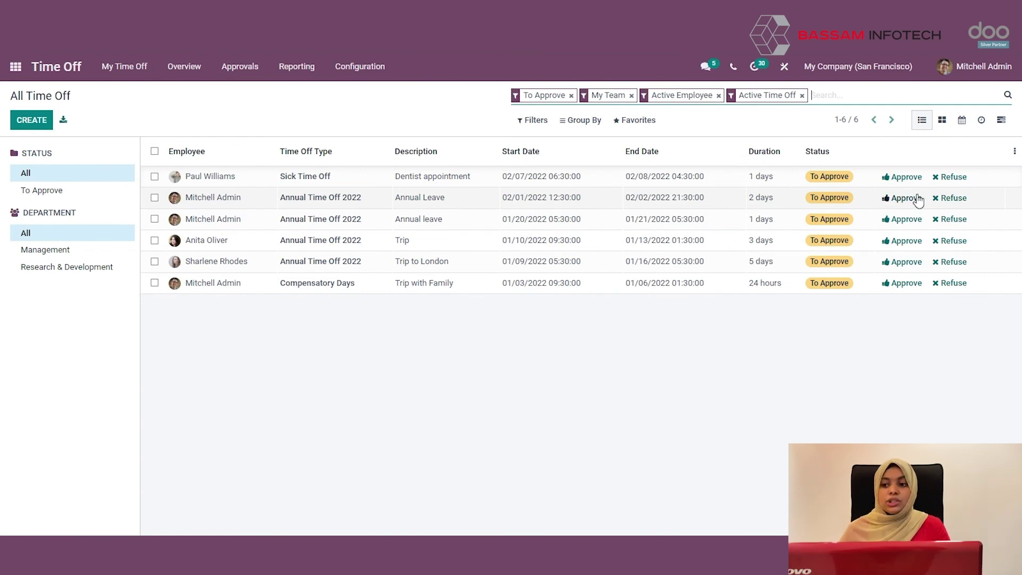
click(720, 202)
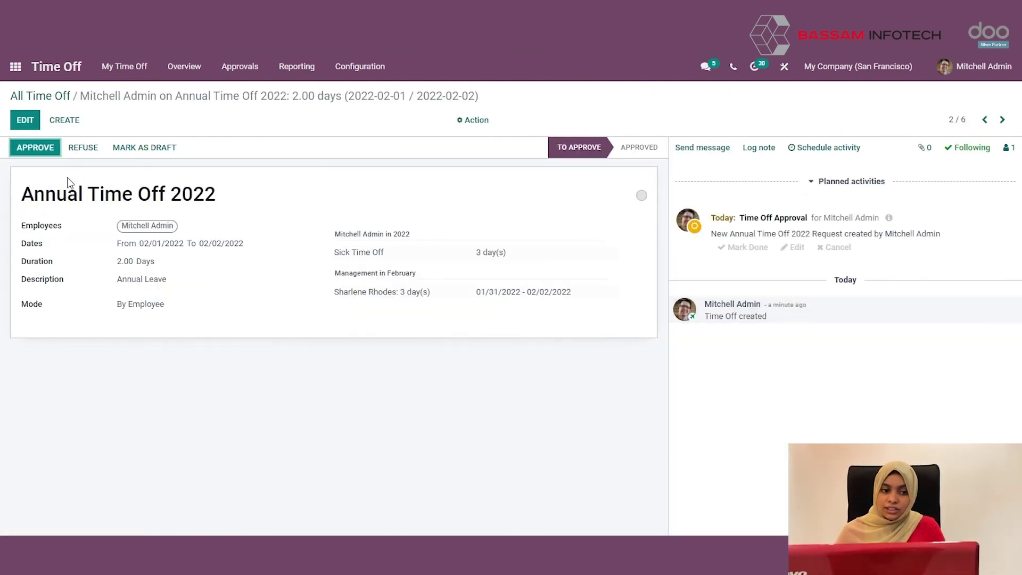
click(40, 151)
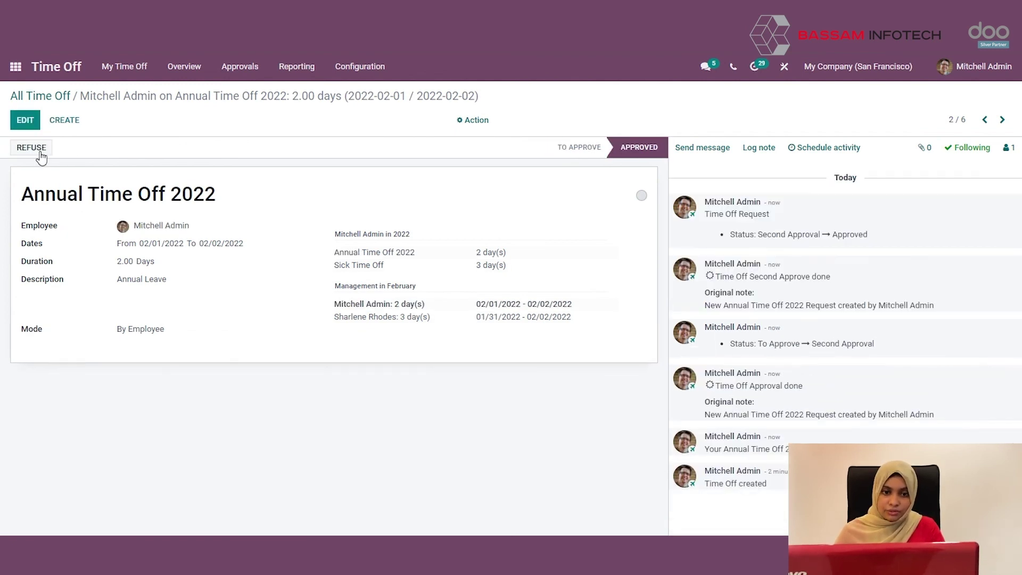